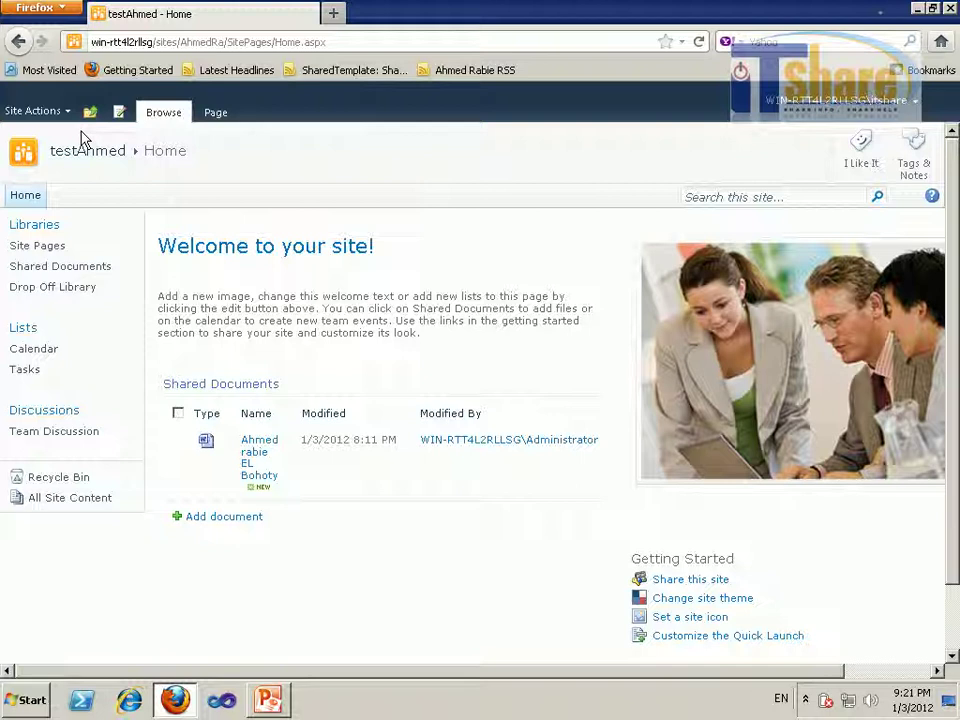
# Go through Site Actions > Site Settings to People and Groups, showing the testAhmed Visitors members
pyautogui.click(45, 111)
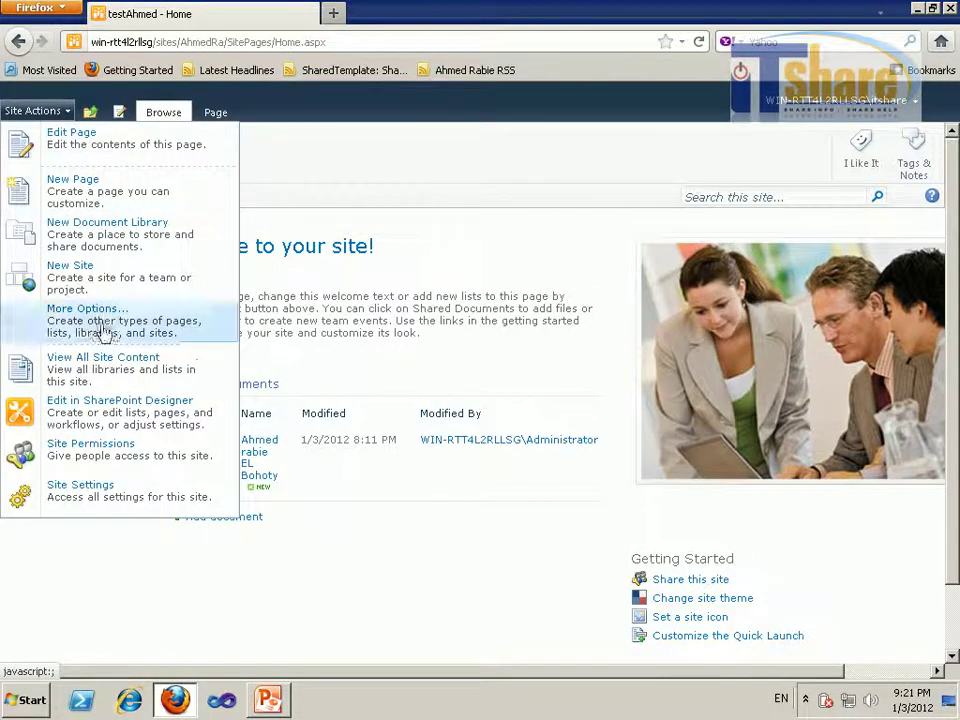
pyautogui.click(60, 488)
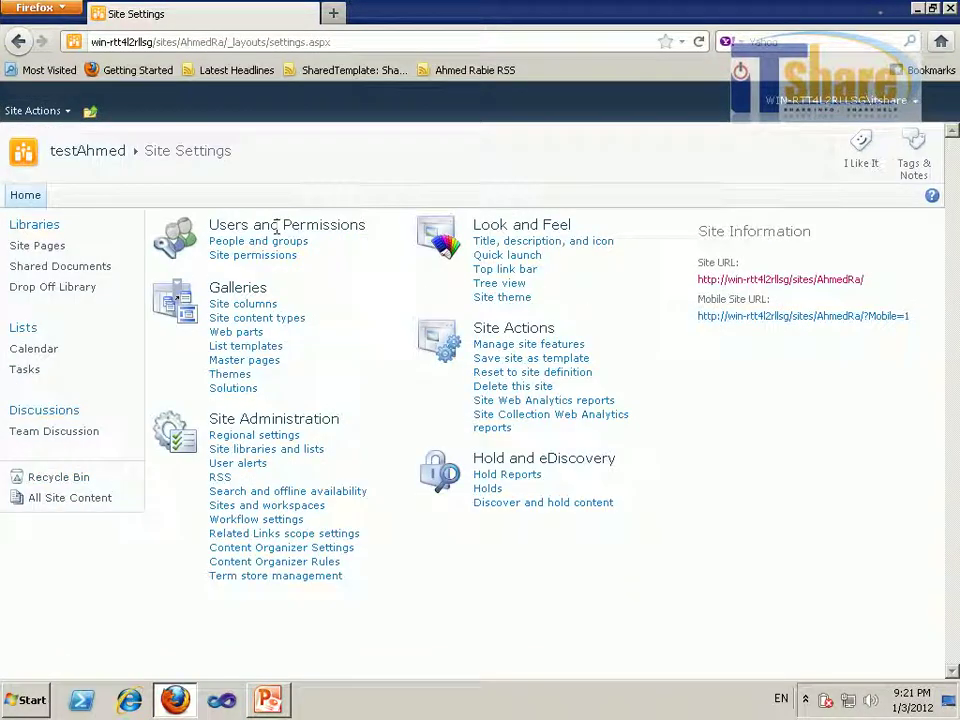
pyautogui.click(261, 243)
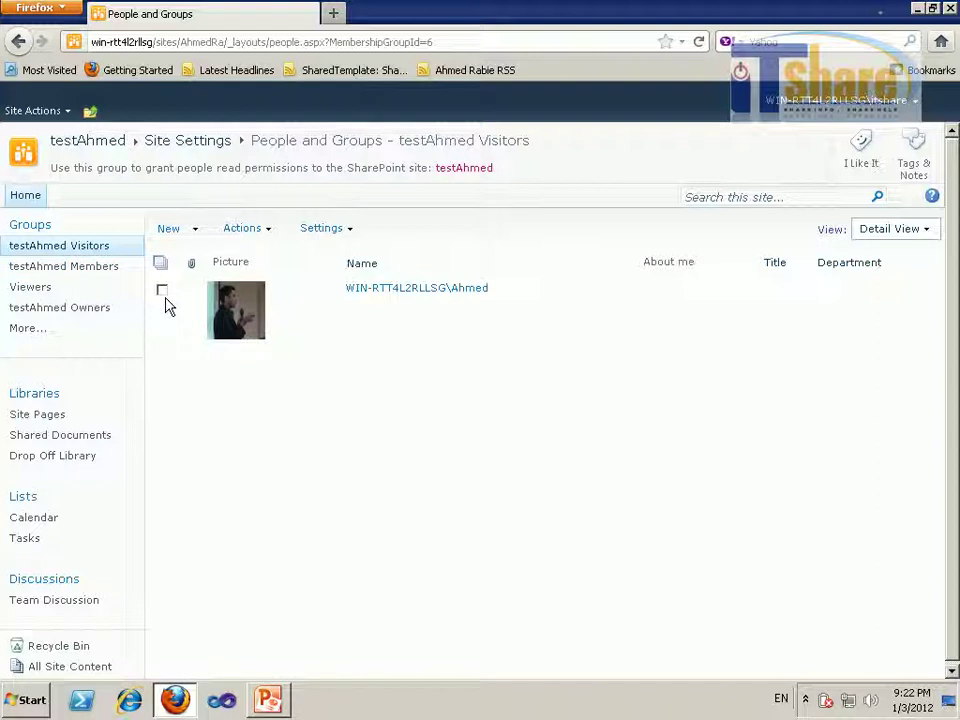
# Switch to the All Groups page and scroll through the site collection's groups
pyautogui.click(28, 230)
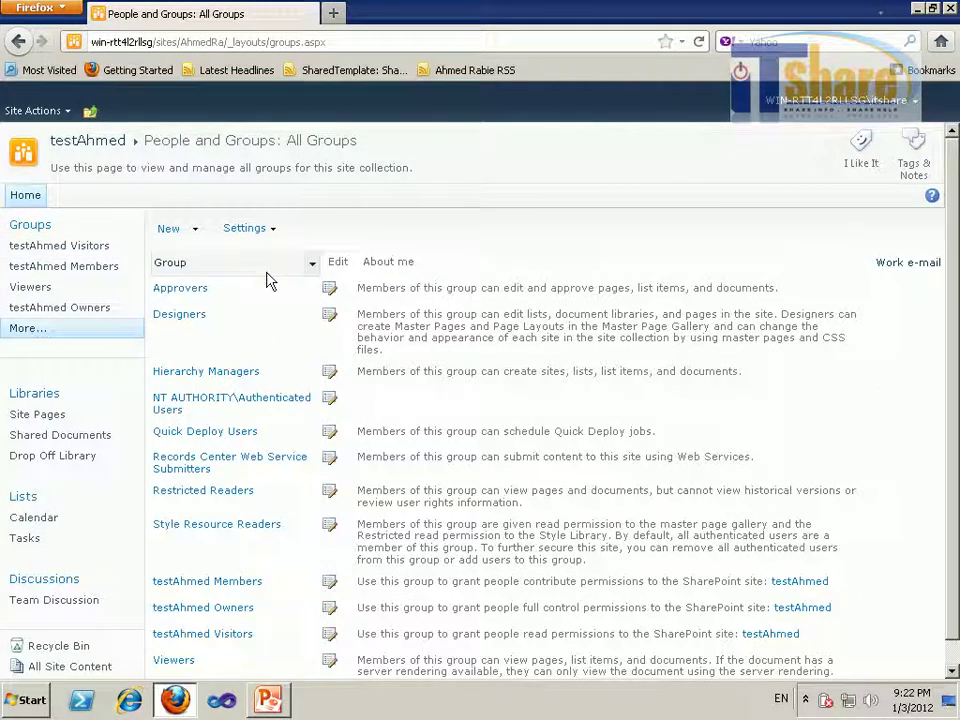
pyautogui.scroll(-1, 951, 313)
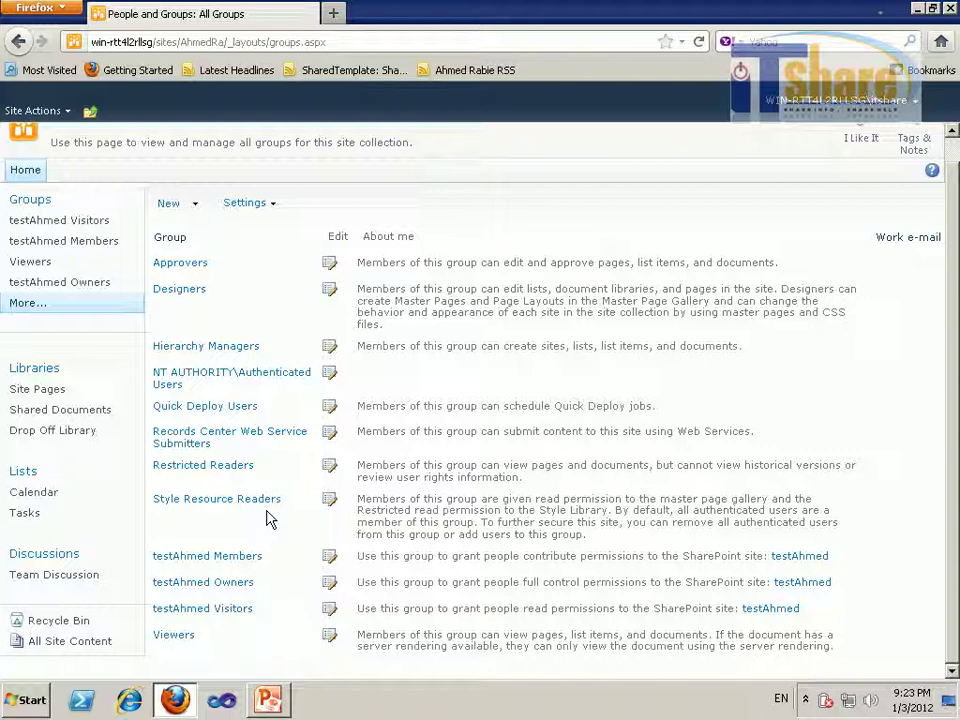
pyautogui.click(240, 588)
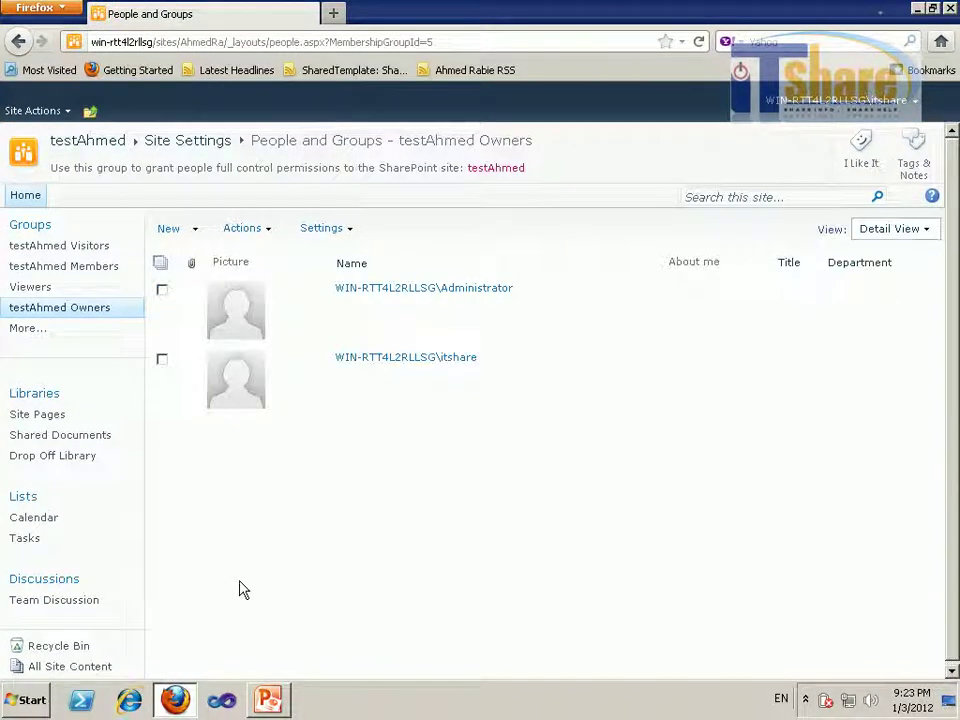
pyautogui.click(355, 238)
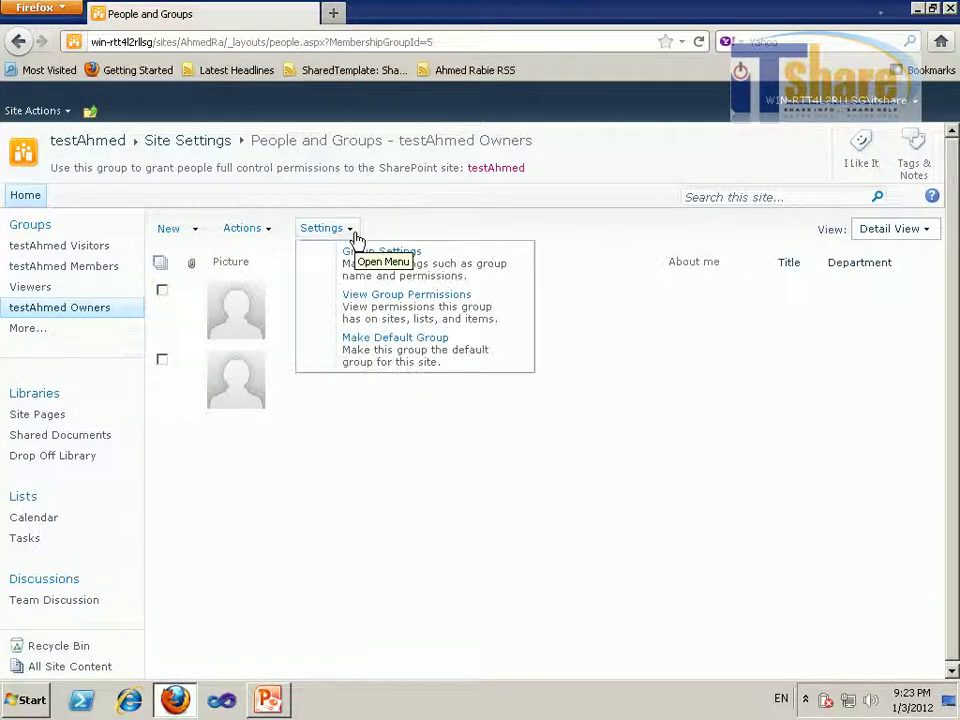
pyautogui.click(415, 305)
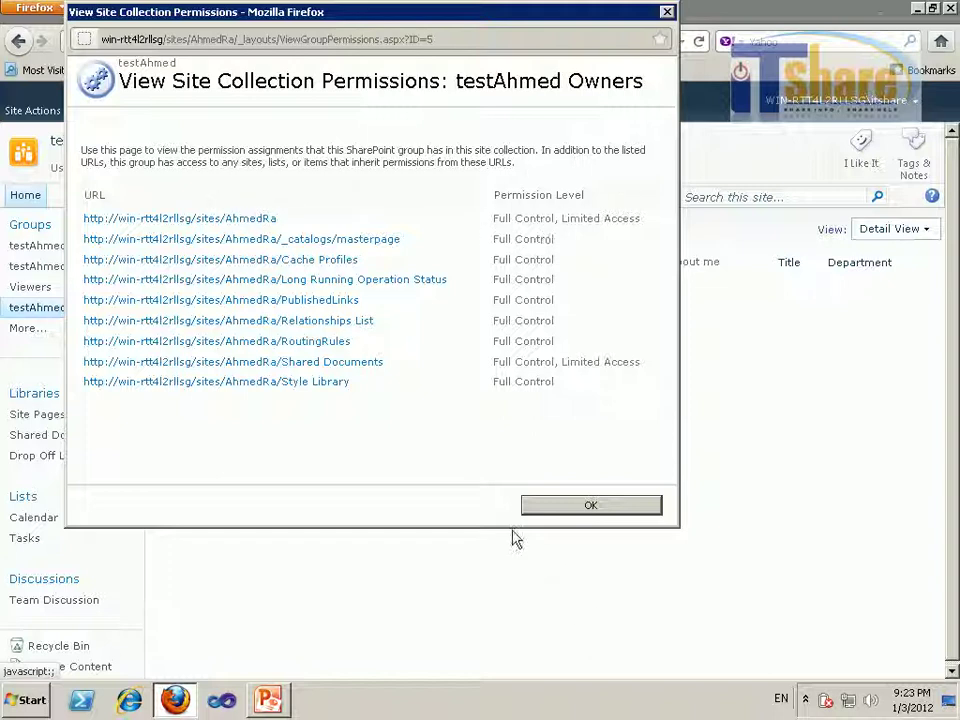
pyautogui.click(538, 507)
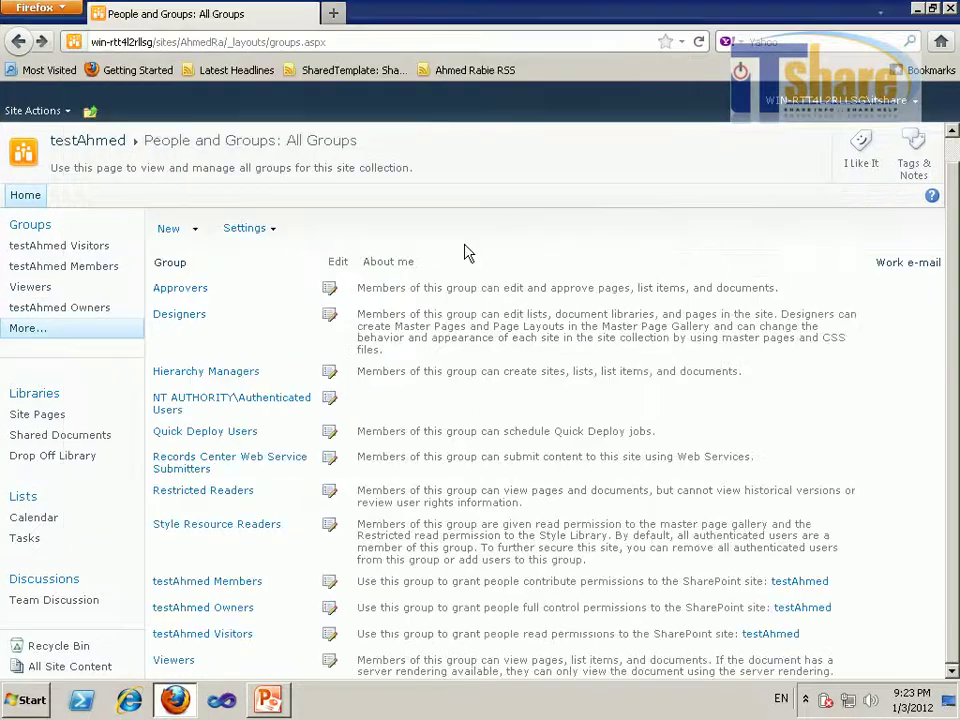
# Start a new group and name it ITShareGroup
pyautogui.click(193, 238)
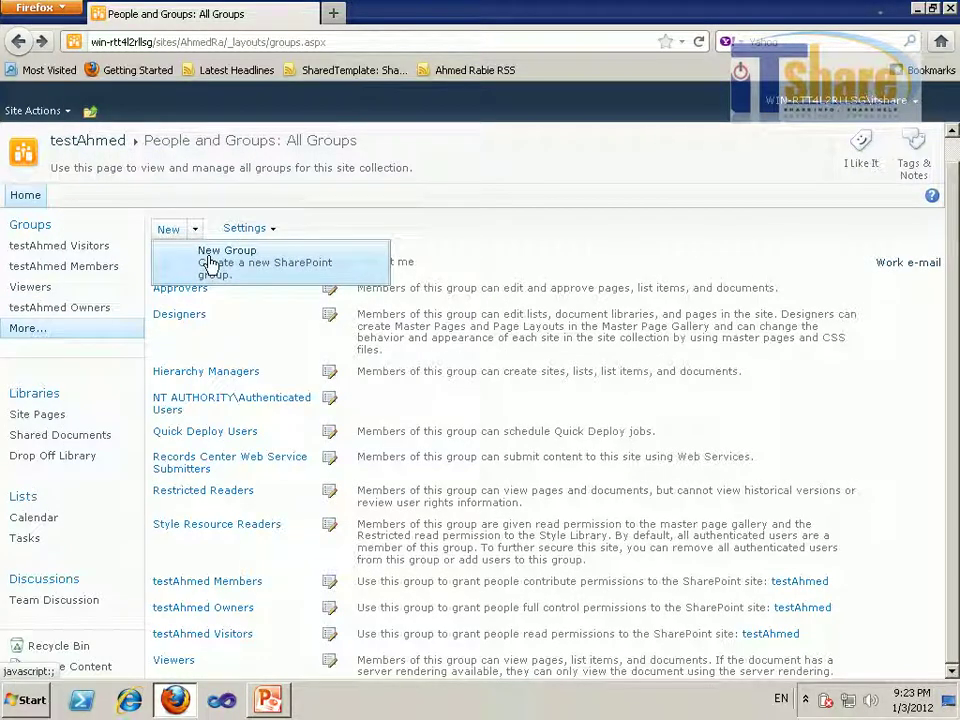
pyautogui.click(210, 262)
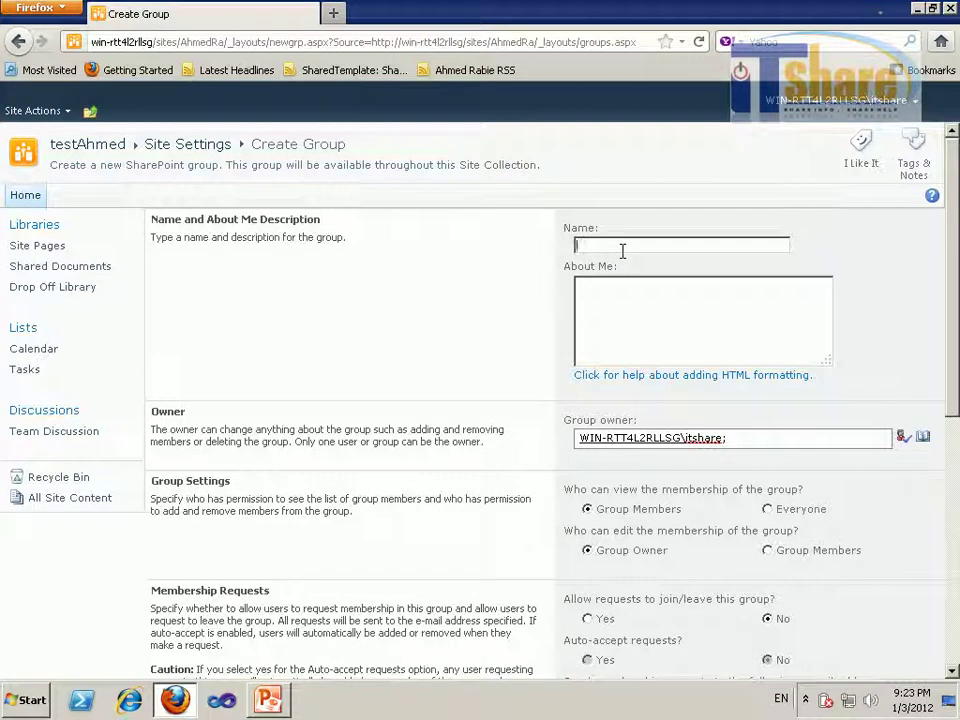
pyautogui.click(622, 251)
pyautogui.write('ITShareGroup')
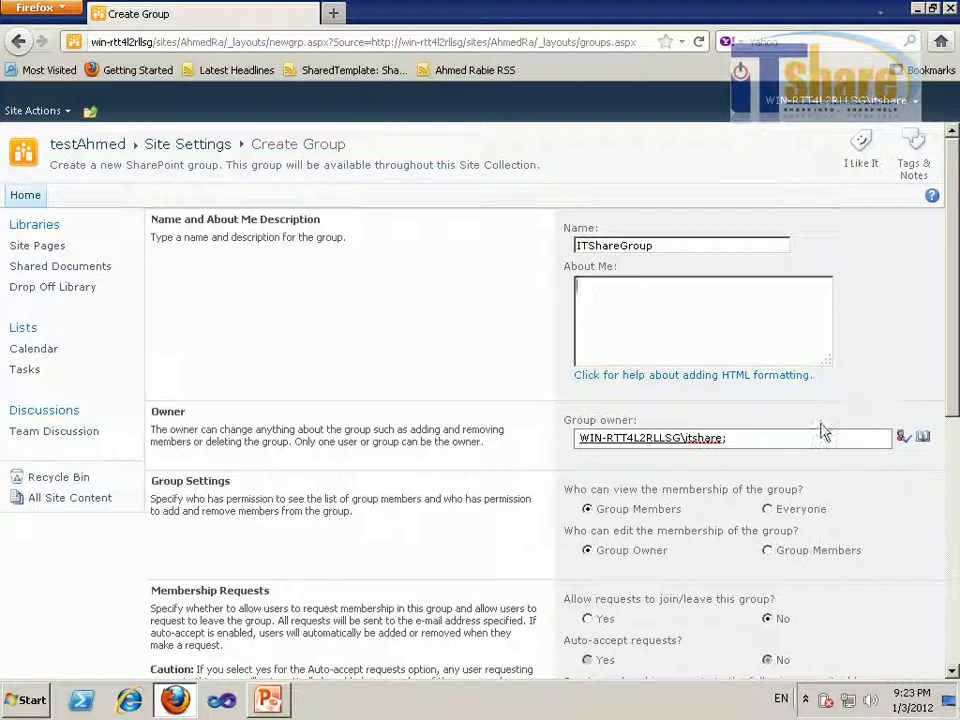
pyautogui.moveTo(954, 332); pyautogui.dragTo(954, 407)
# Replace the group owner with the itshare account and verify it with Check Names
pyautogui.click(741, 281)
pyautogui.hotkey('ctrl', 'a')
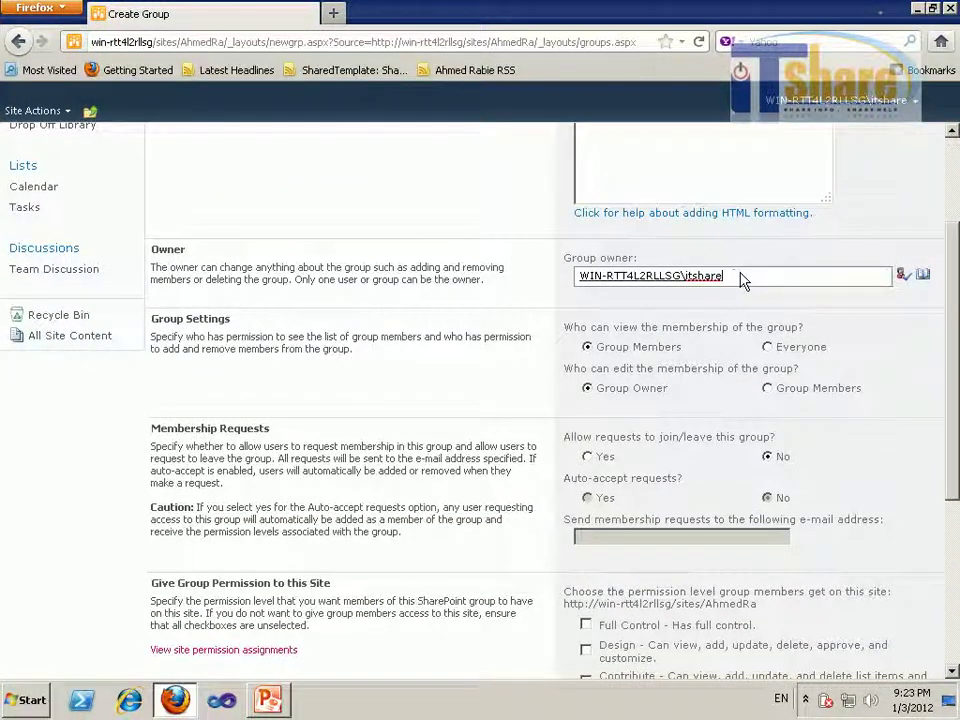
pyautogui.press('BackSpace')
pyautogui.write('itshare')
pyautogui.click(902, 274)
pyautogui.scroll(-2, 812, 285)
pyautogui.scroll(1, 720, 265)
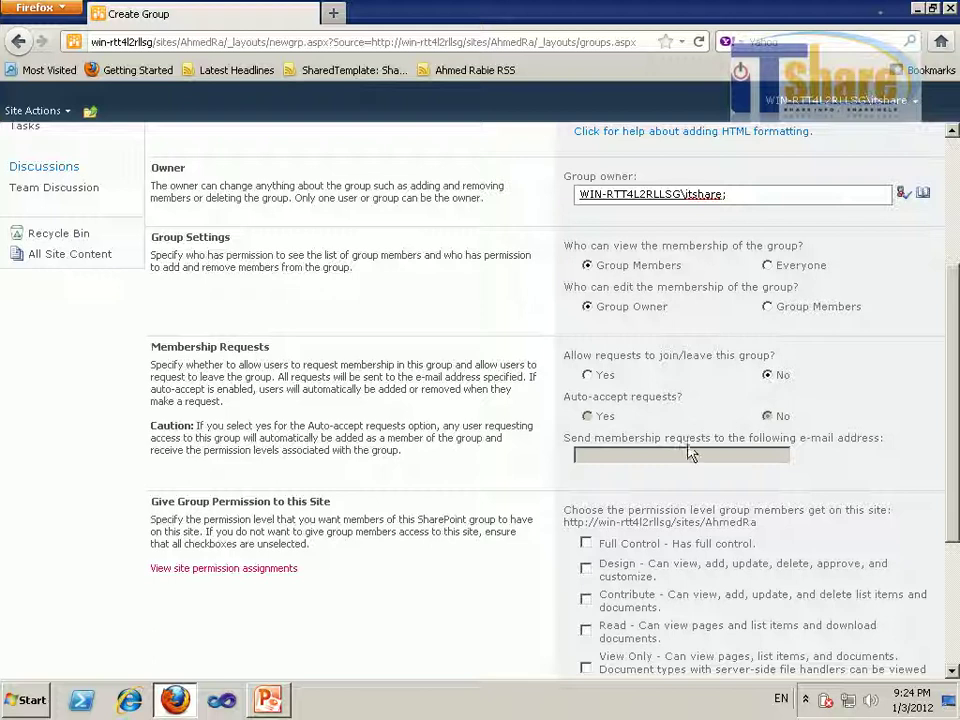
# Allow requests to join the group and set them to auto-accept
pyautogui.tripleClick(230, 348)
pyautogui.click(146, 368)
pyautogui.click(588, 376)
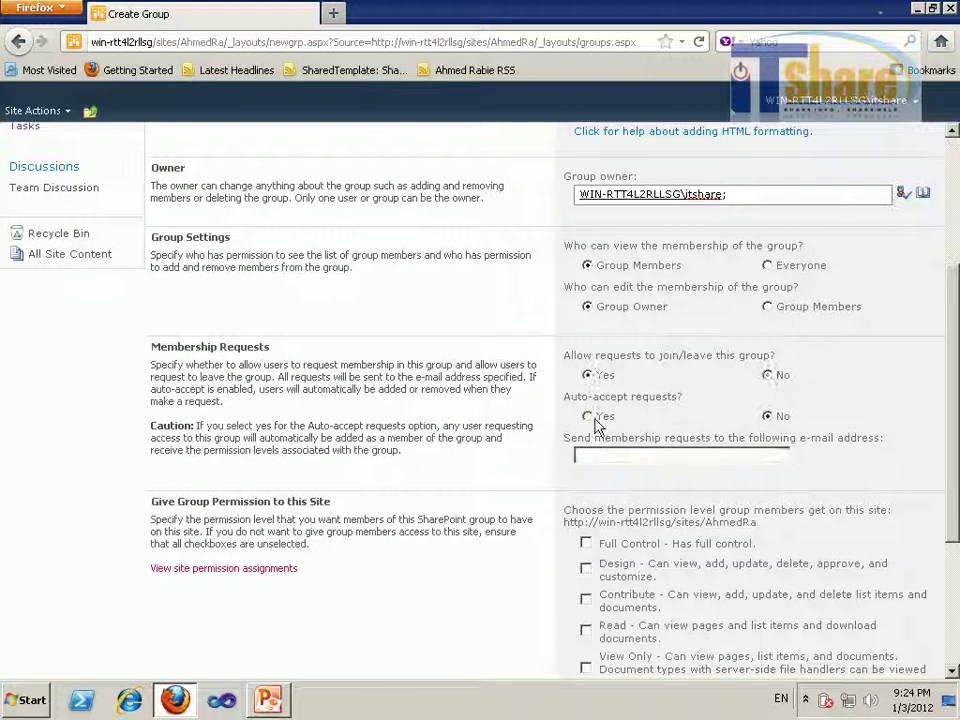
pyautogui.click(588, 416)
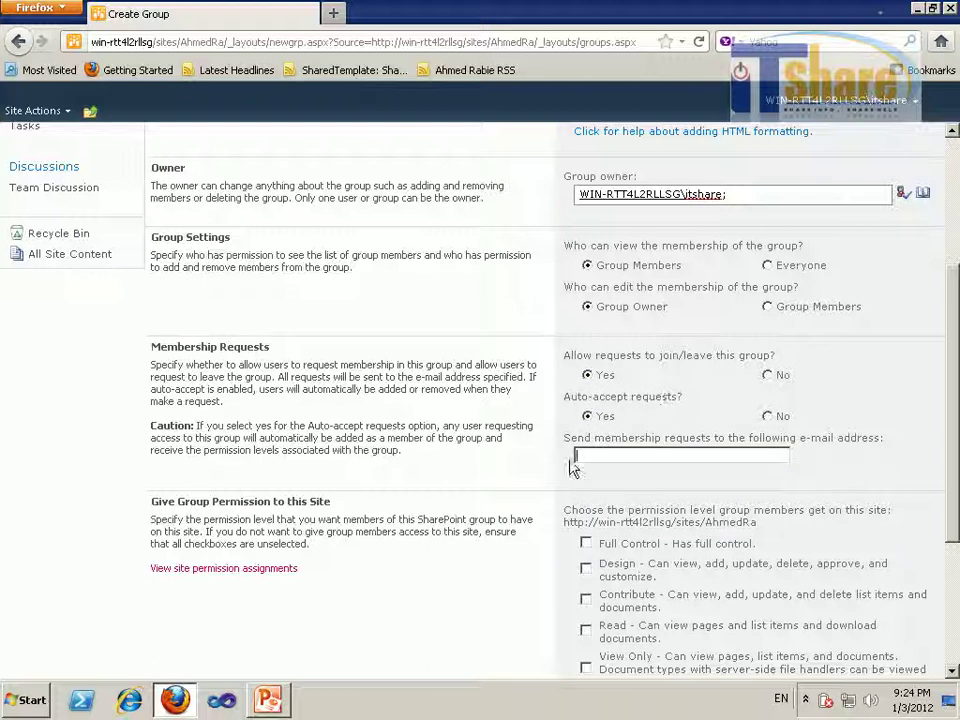
pyautogui.click(660, 454)
pyautogui.scroll(-5, 645, 430)
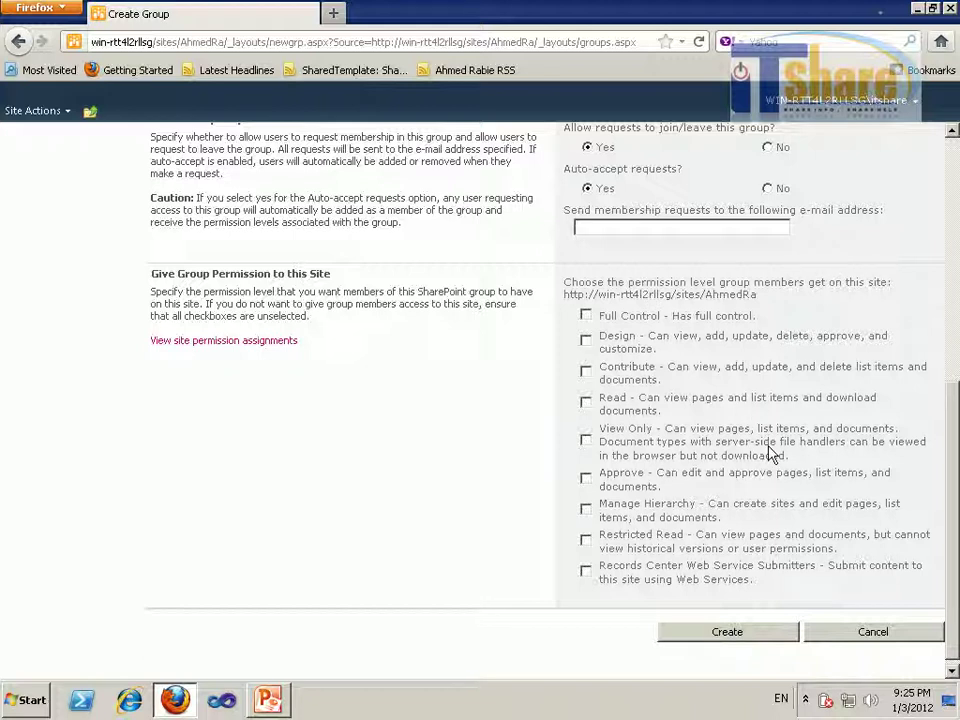
# Give the group View Only instead of Full Control and create ITShareGroup
pyautogui.click(587, 316)
pyautogui.click(587, 316)
pyautogui.click(586, 440)
pyautogui.click(711, 632)
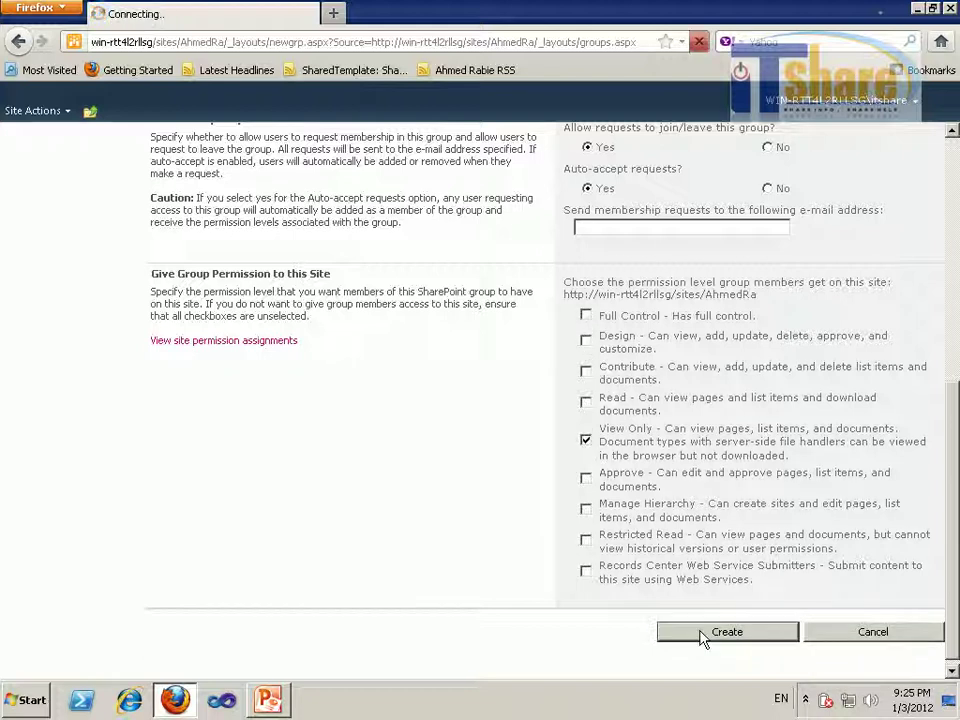
pyautogui.click(906, 106)
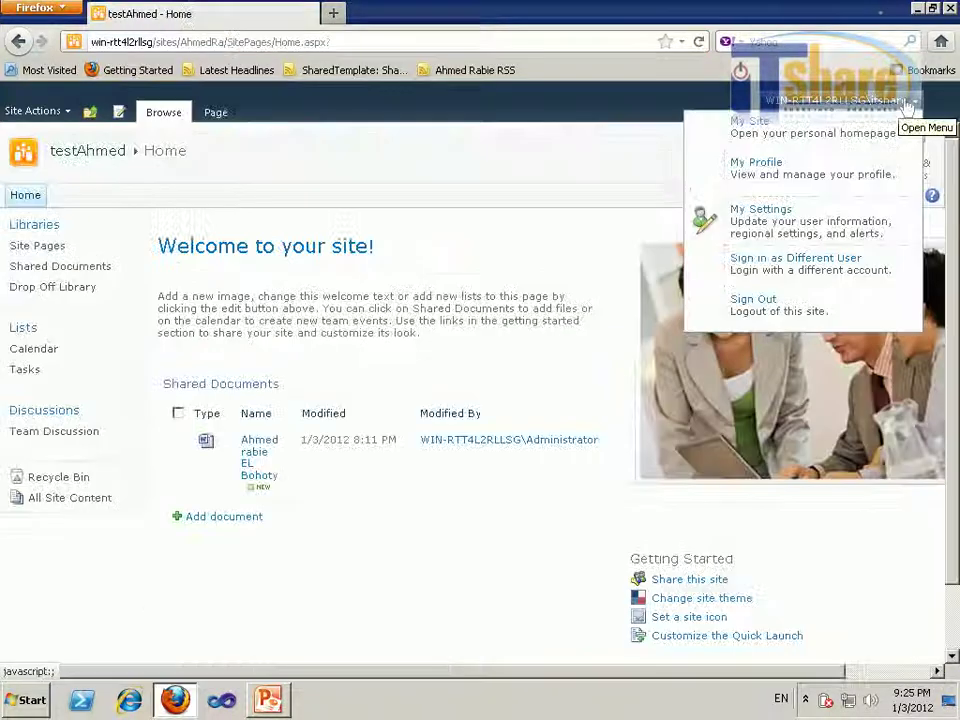
# Sign in as the test user and open the Shared Documents library
pyautogui.click(806, 264)
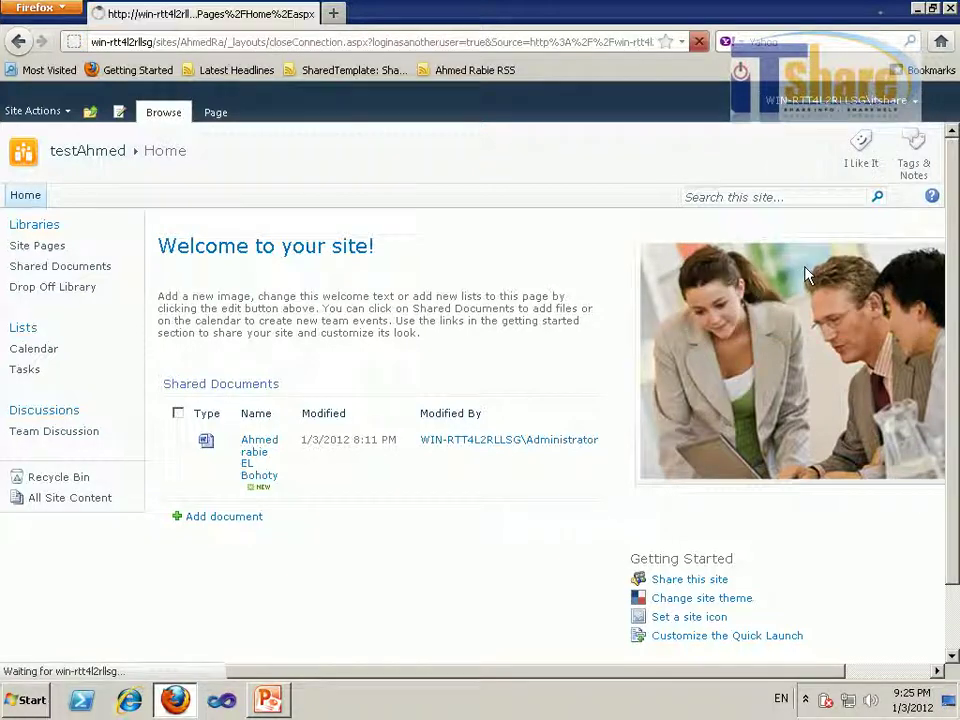
pyautogui.write('ltshare')
pyautogui.press('Return')
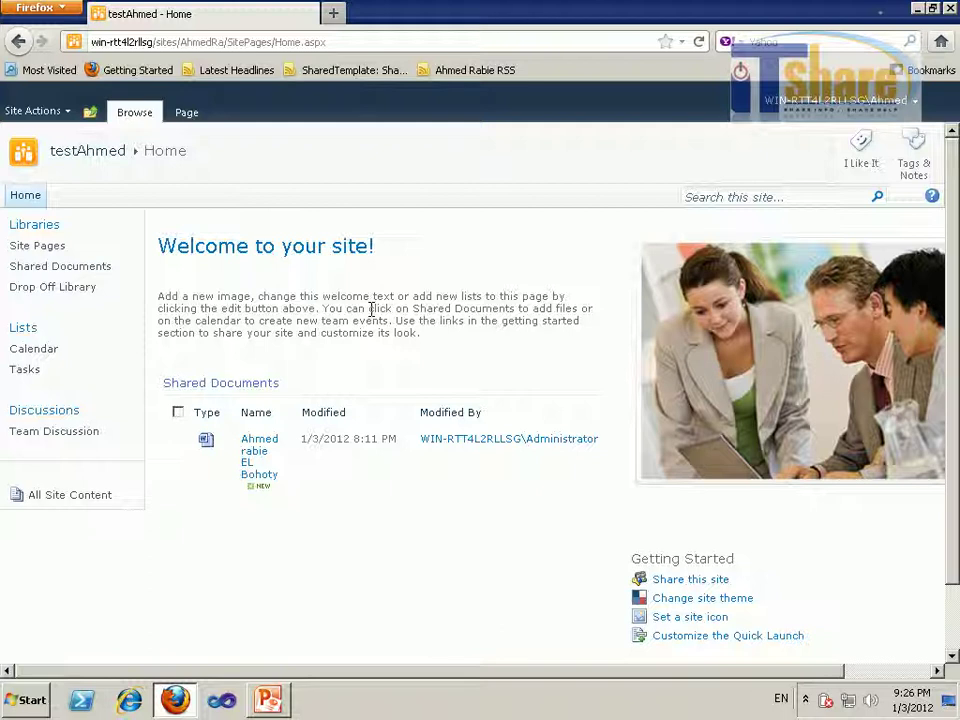
pyautogui.click(198, 385)
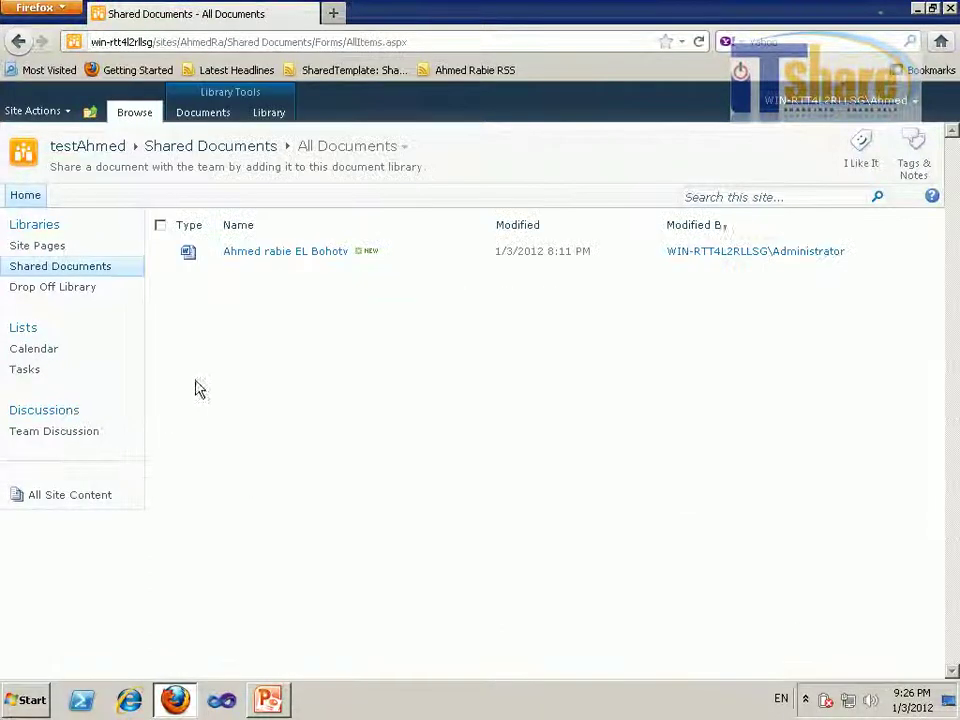
# Sign back in as Administrator
pyautogui.click(905, 101)
pyautogui.click(784, 266)
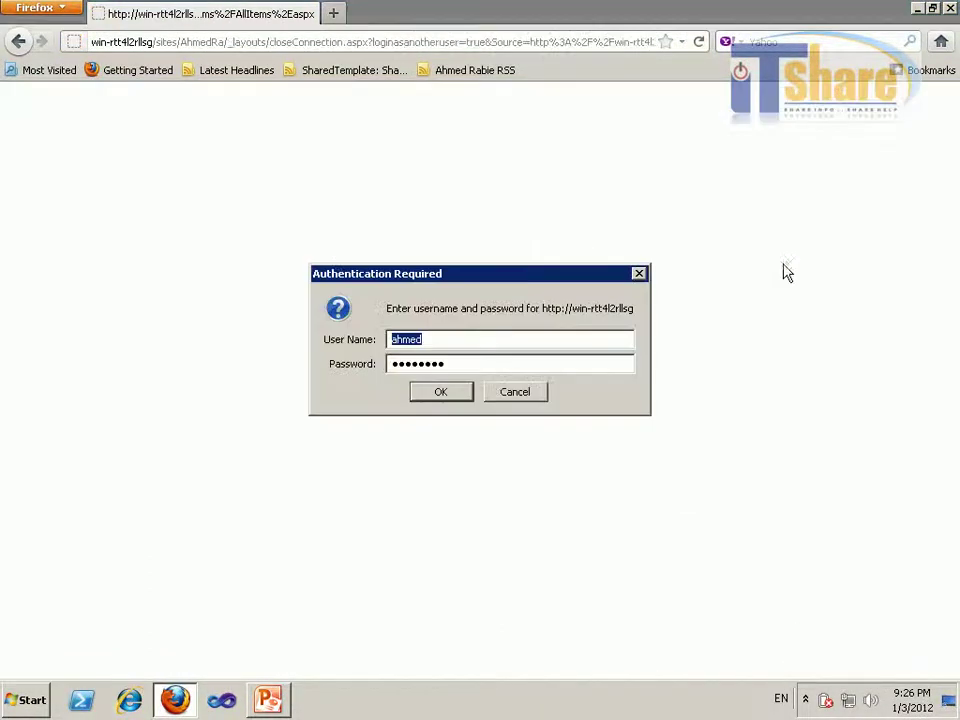
pyautogui.write('Administrator')
pyautogui.press('Return')
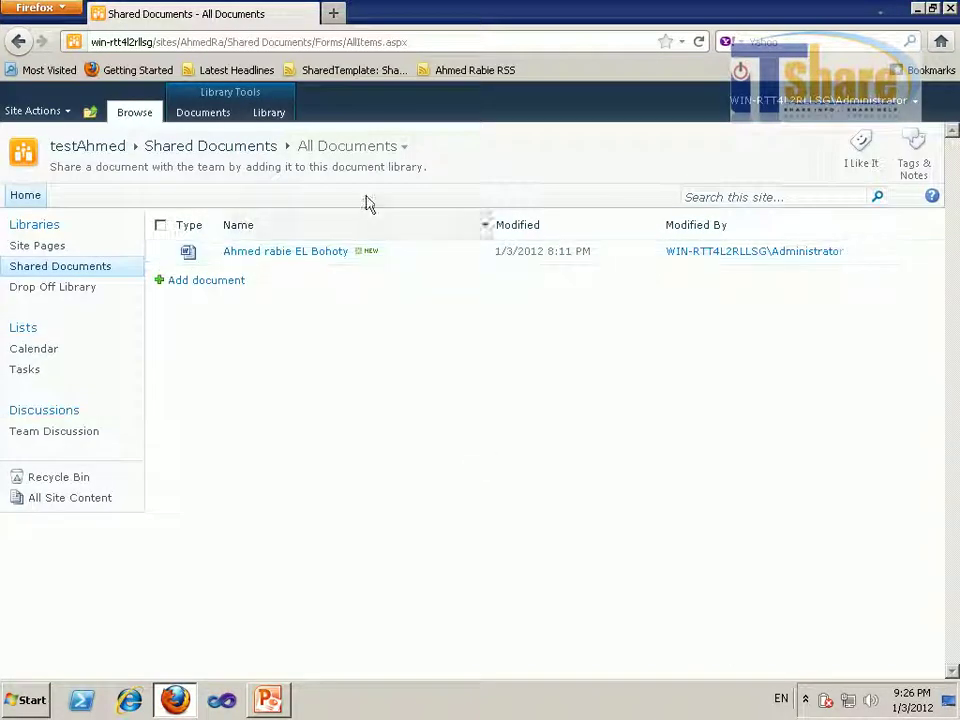
# Check the Shared Documents Library Permissions page, then navigate back up to testAhmed
pyautogui.click(268, 112)
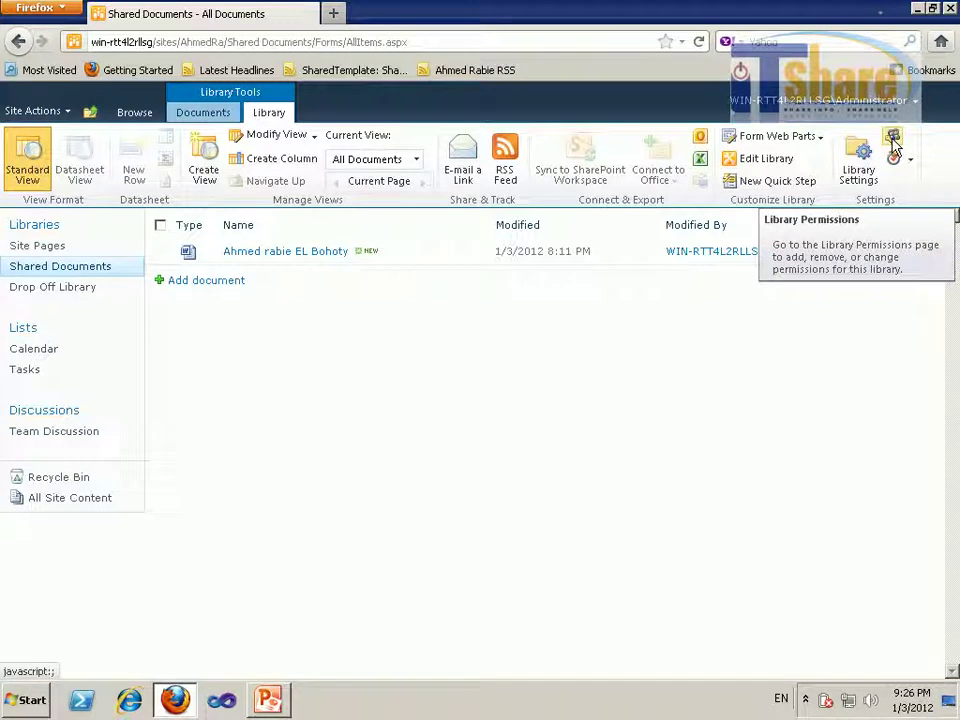
pyautogui.click(894, 143)
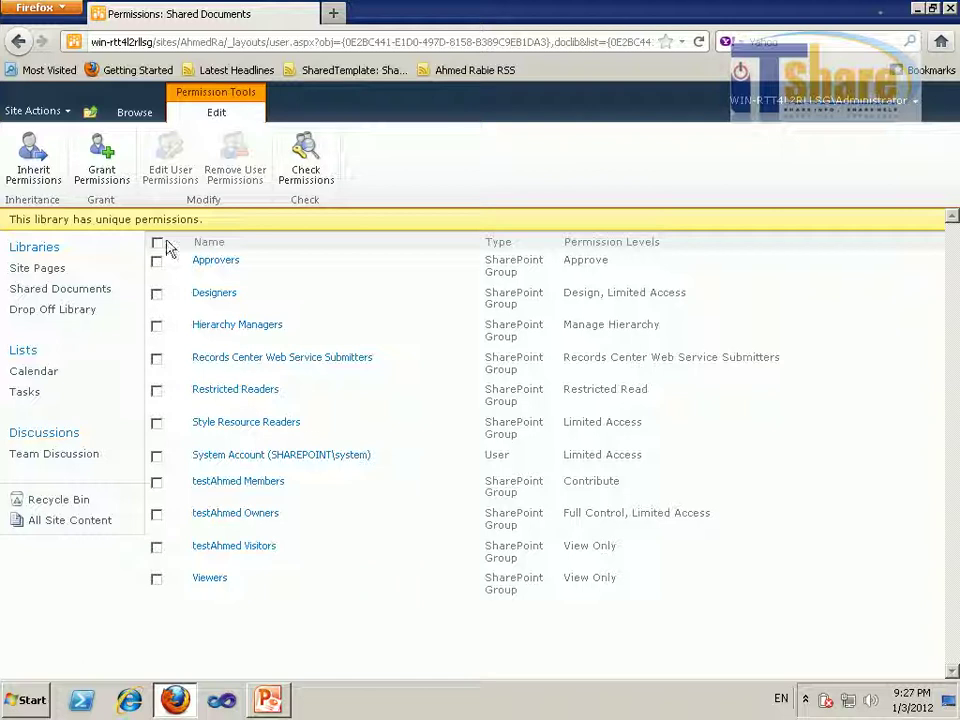
pyautogui.click(90, 111)
# Stop the Calendar list inheriting site permissions, confirming unique permissions
pyautogui.click(149, 160)
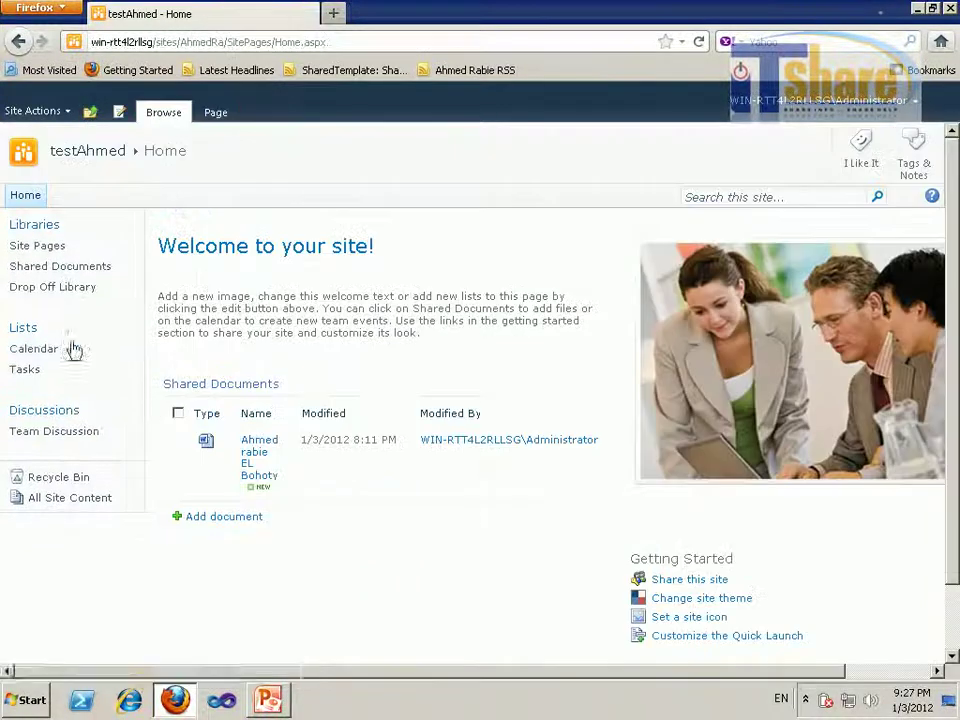
pyautogui.click(25, 352)
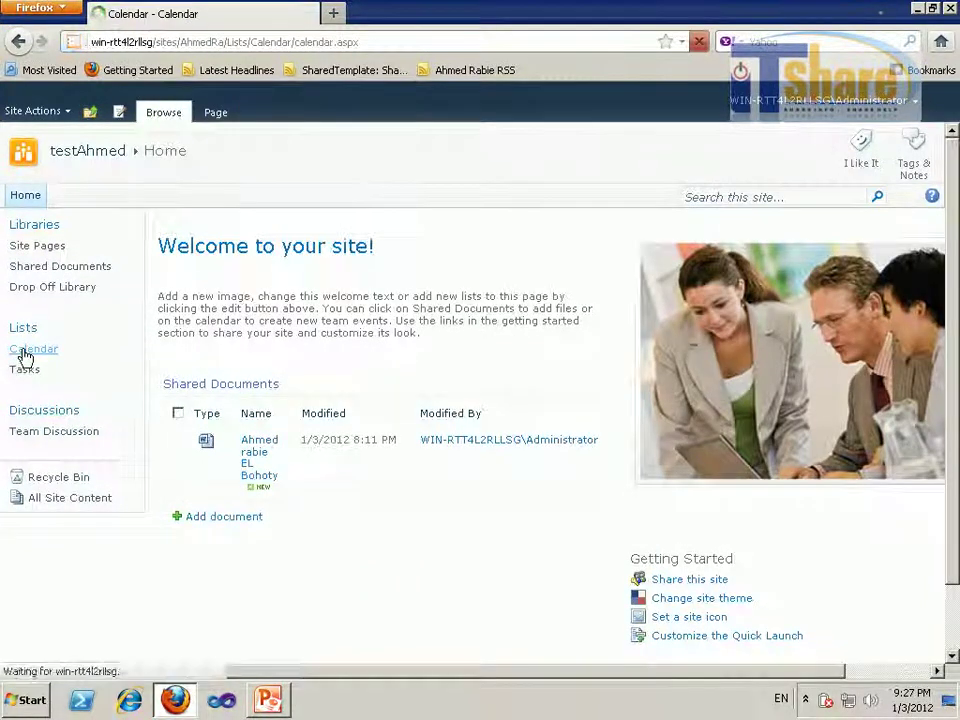
pyautogui.click(251, 113)
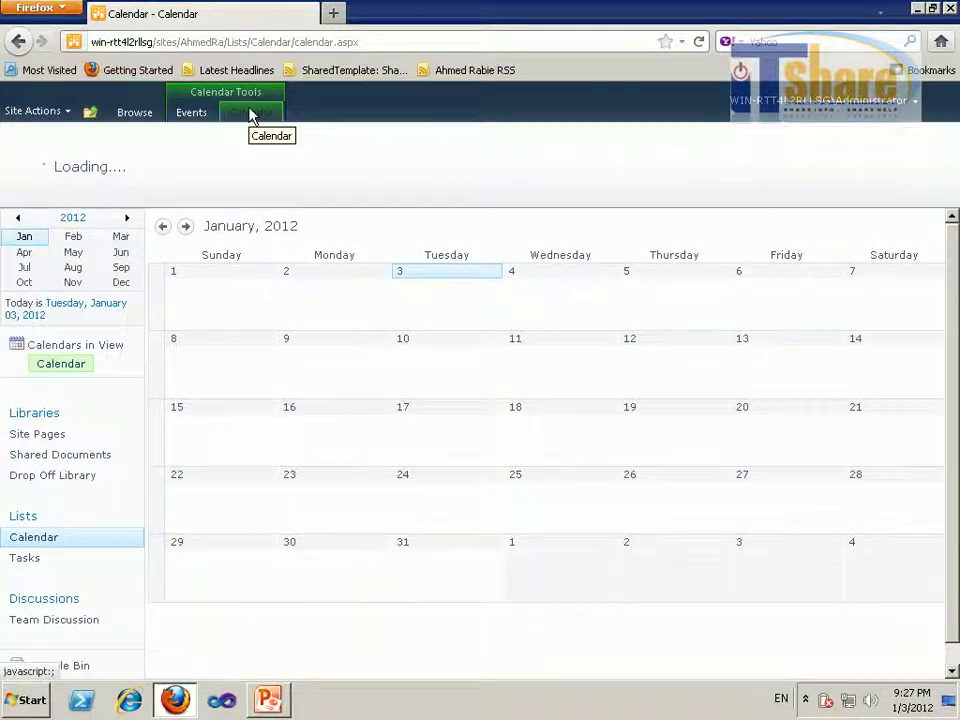
pyautogui.click(917, 163)
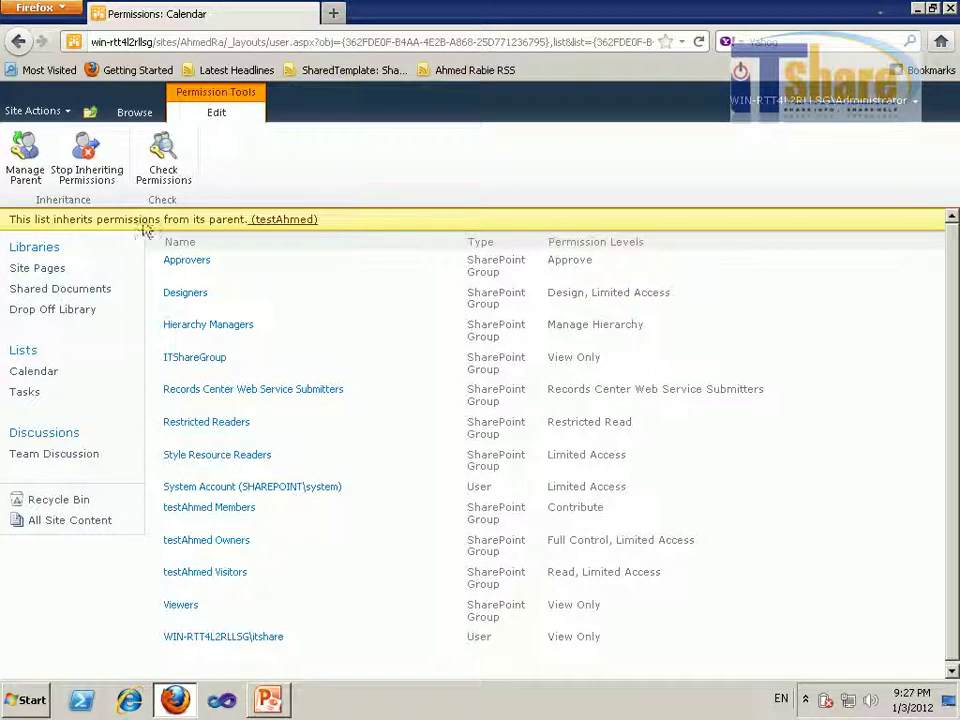
pyautogui.click(84, 171)
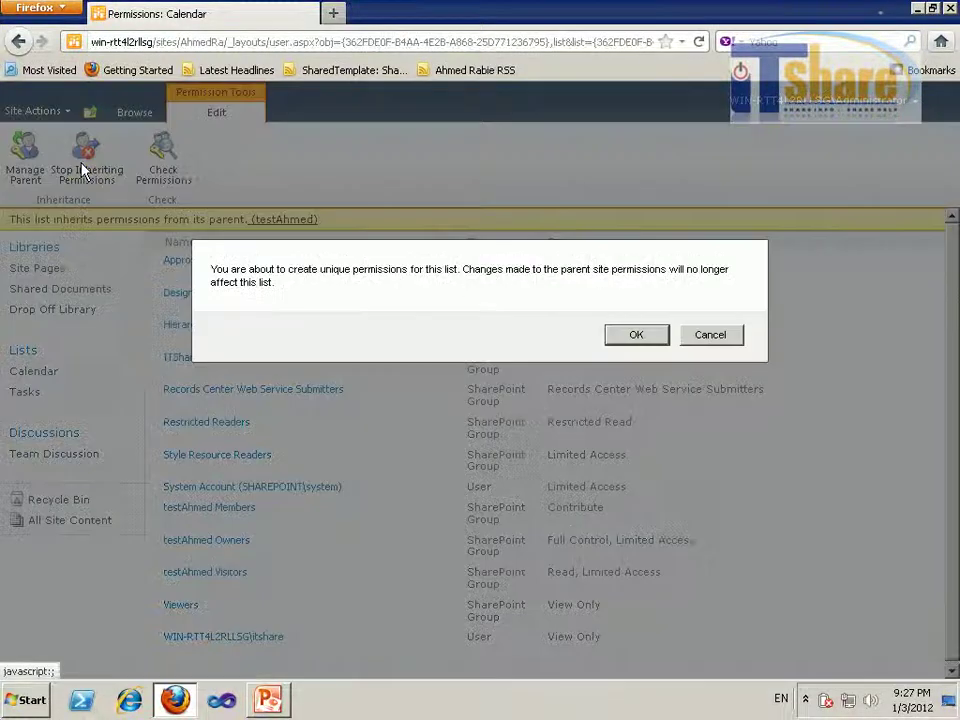
pyautogui.click(634, 334)
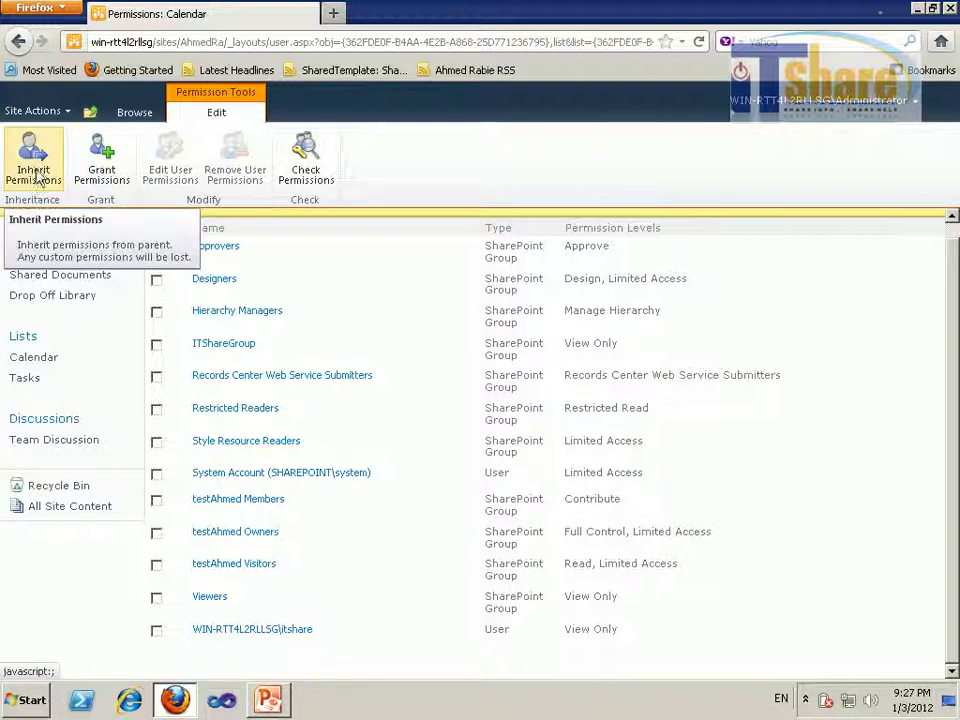
# Begin granting Calendar access to a user and resolve their account name
pyautogui.click(100, 162)
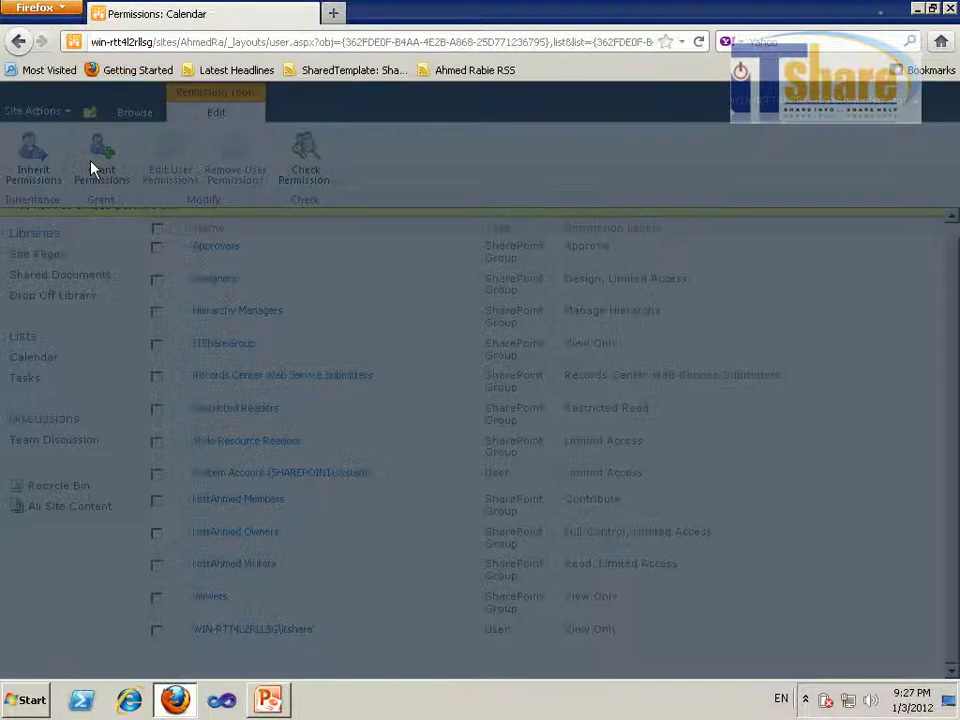
pyautogui.click(493, 193)
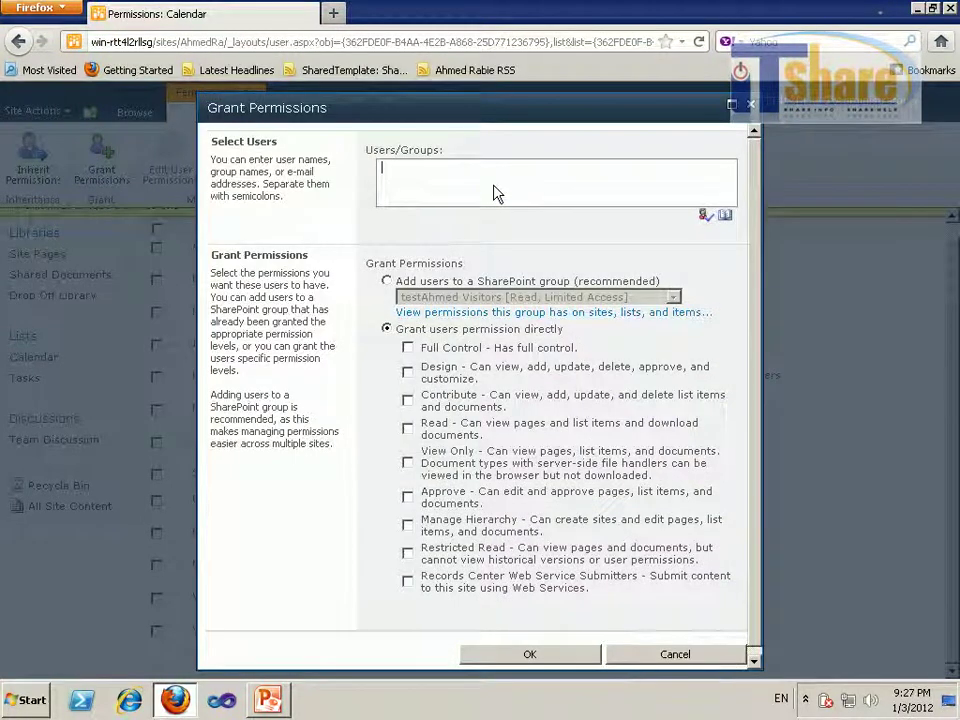
pyautogui.write('Ahmed')
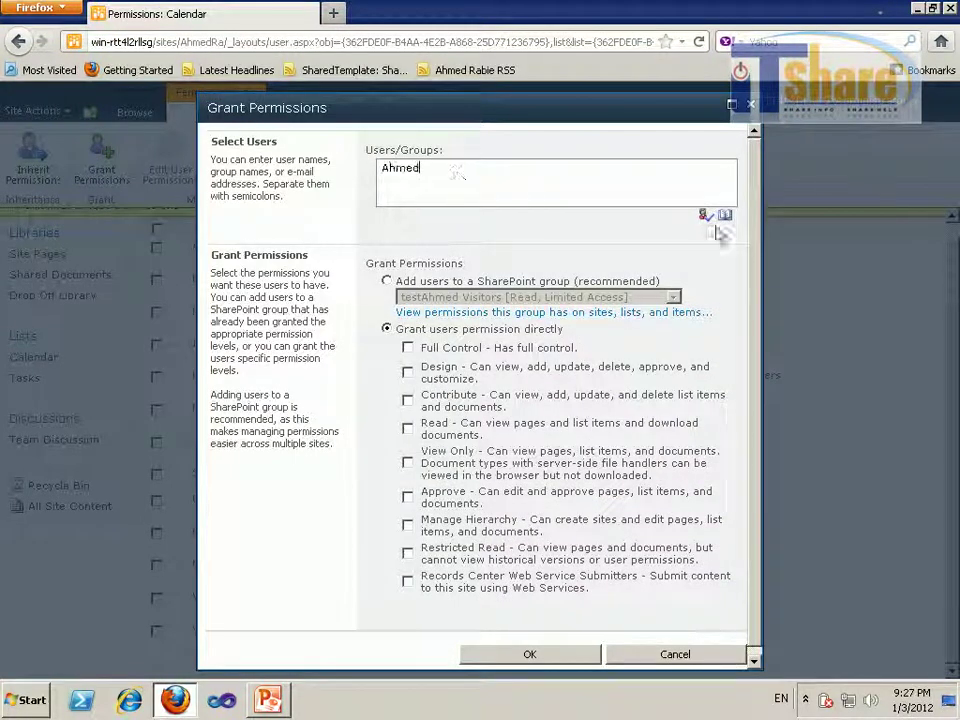
pyautogui.click(705, 214)
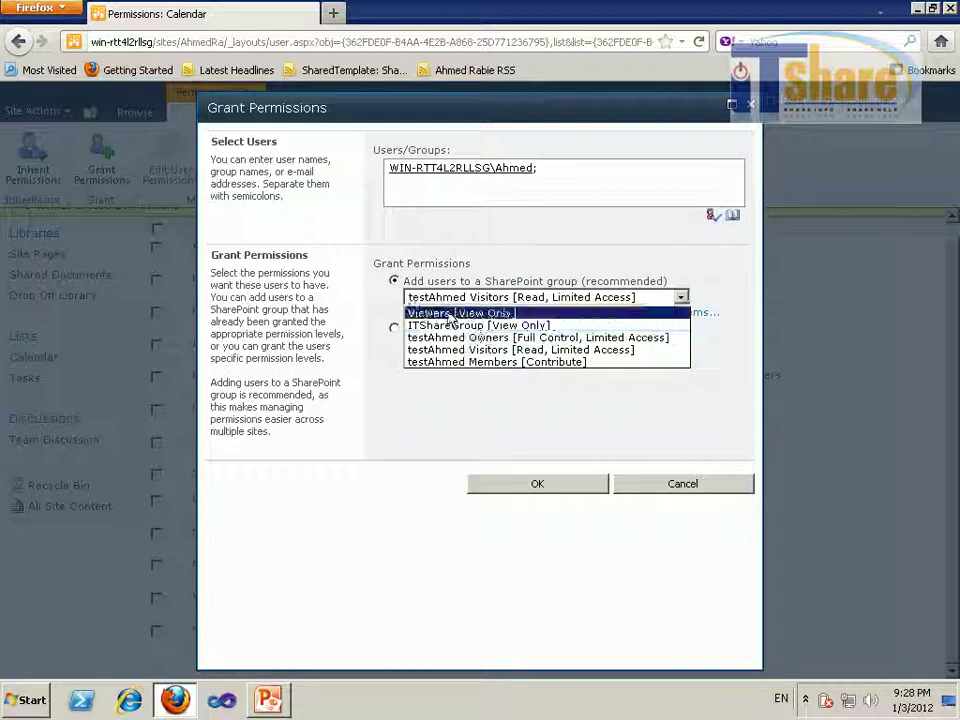